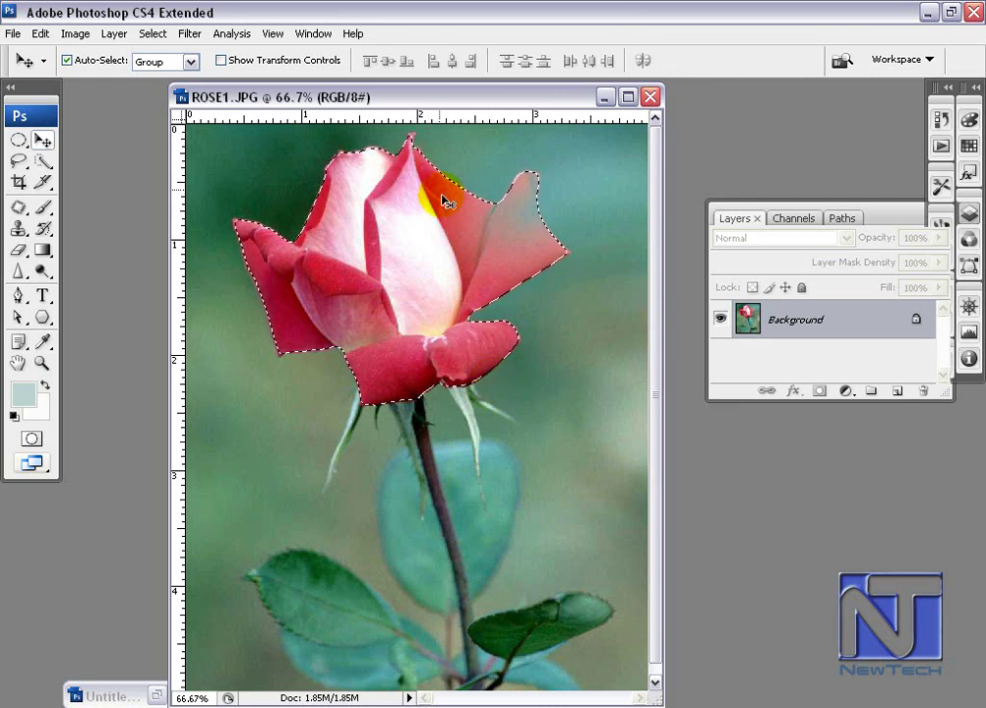
Step: Arrange the ROSE1.JPG and Untitled-1 windows so both are visible, with the rose in front
{"action": "left_click_drag", "start_coordinate": [439, 98], "coordinate": [600, 96]}
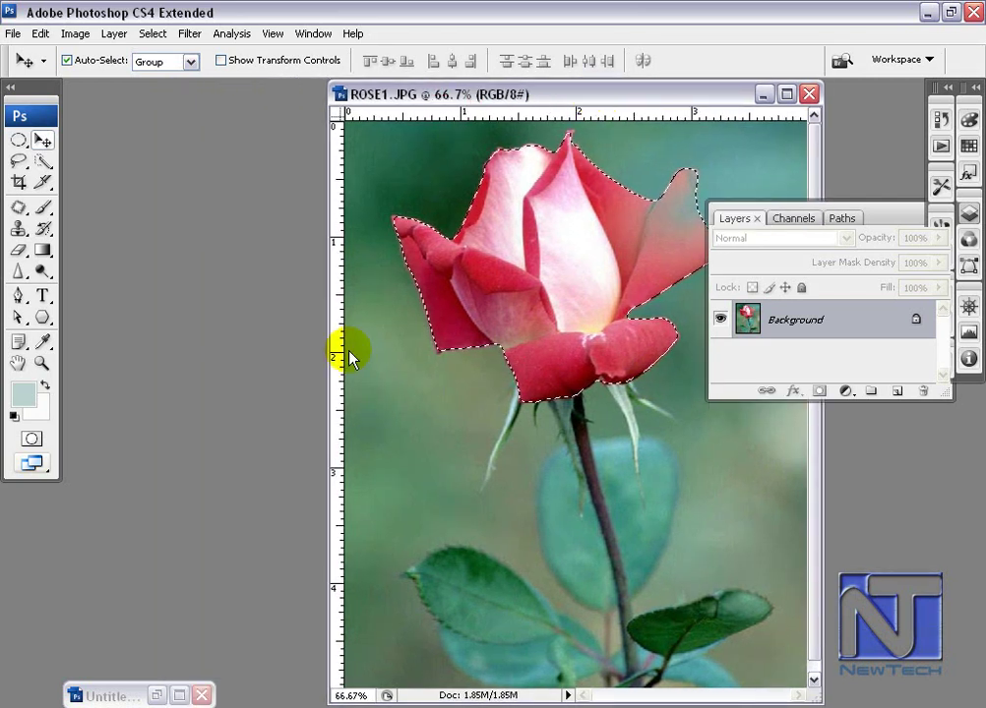
{"action": "left_click", "coordinate": [156, 695]}
{"action": "left_click_drag", "start_coordinate": [653, 116], "coordinate": [334, 152]}
{"action": "left_click", "coordinate": [551, 93]}
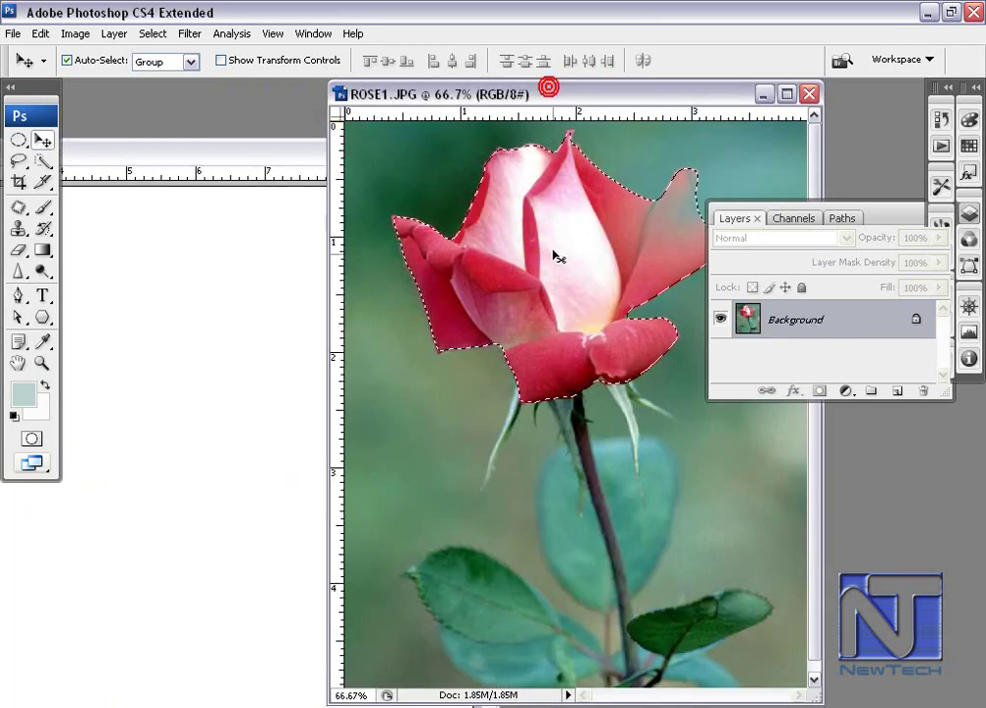
Step: Drag the selected rose into Untitled-1 as Layer 1 and position it on the canvas
{"action": "mouse_move", "coordinate": [561, 269]}
{"action": "left_mouse_down"}
{"action": "mouse_move", "coordinate": [436, 284]}
{"action": "mouse_move", "coordinate": [182, 205]}
{"action": "left_mouse_up"}
{"action": "mouse_move", "coordinate": [193, 156]}
{"action": "left_mouse_down"}
{"action": "mouse_move", "coordinate": [505, 106]}
{"action": "mouse_move", "coordinate": [590, 76]}
{"action": "left_mouse_up"}
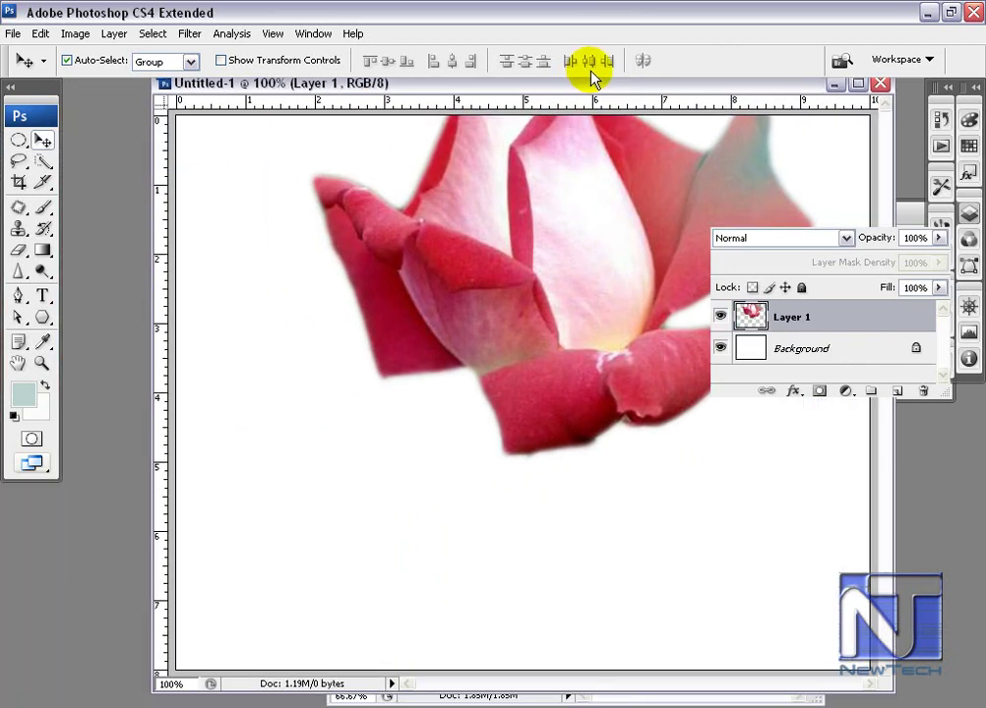
{"action": "mouse_move", "coordinate": [555, 238]}
{"action": "left_mouse_down"}
{"action": "mouse_move", "coordinate": [516, 331]}
{"action": "mouse_move", "coordinate": [455, 383]}
{"action": "left_mouse_up"}
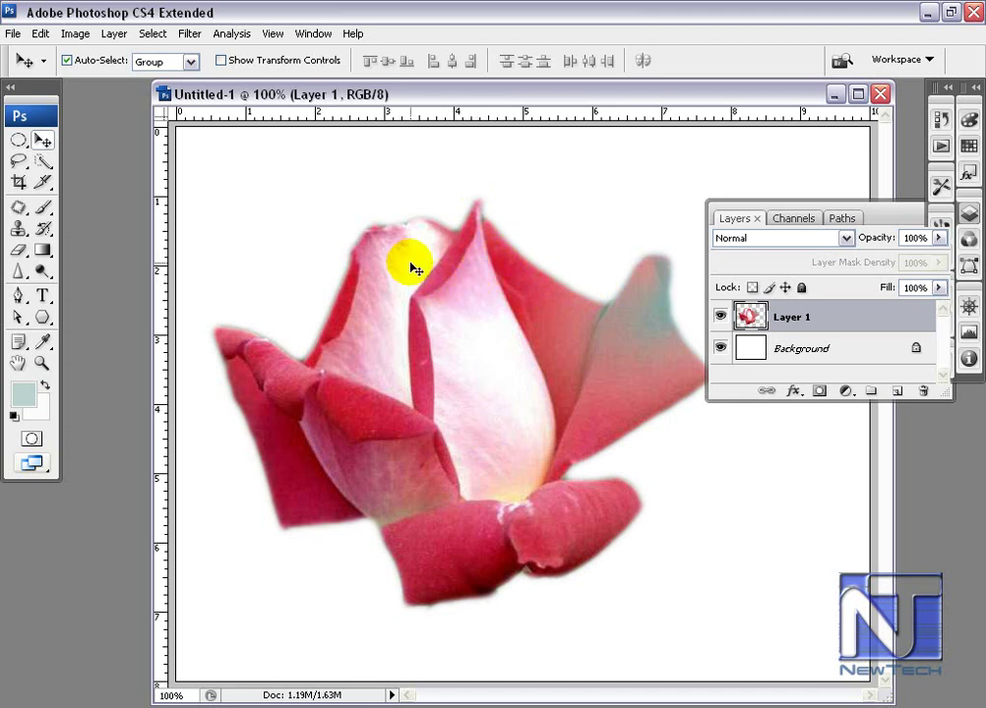
Step: Load Layer 1's rose selection and refine its edge: Smooth 3, Contrast 39, Contract/Expand -2%
{"action": "left_click", "coordinate": [750, 318], "text": "ctrl"}
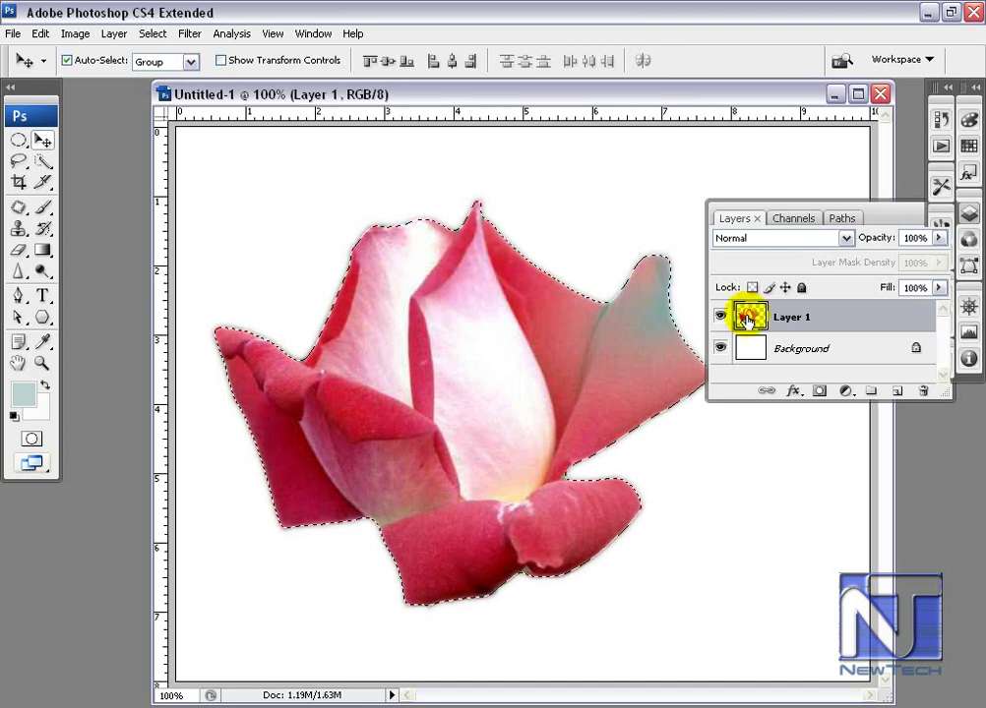
{"action": "left_click", "coordinate": [151, 32]}
{"action": "left_click", "coordinate": [208, 210]}
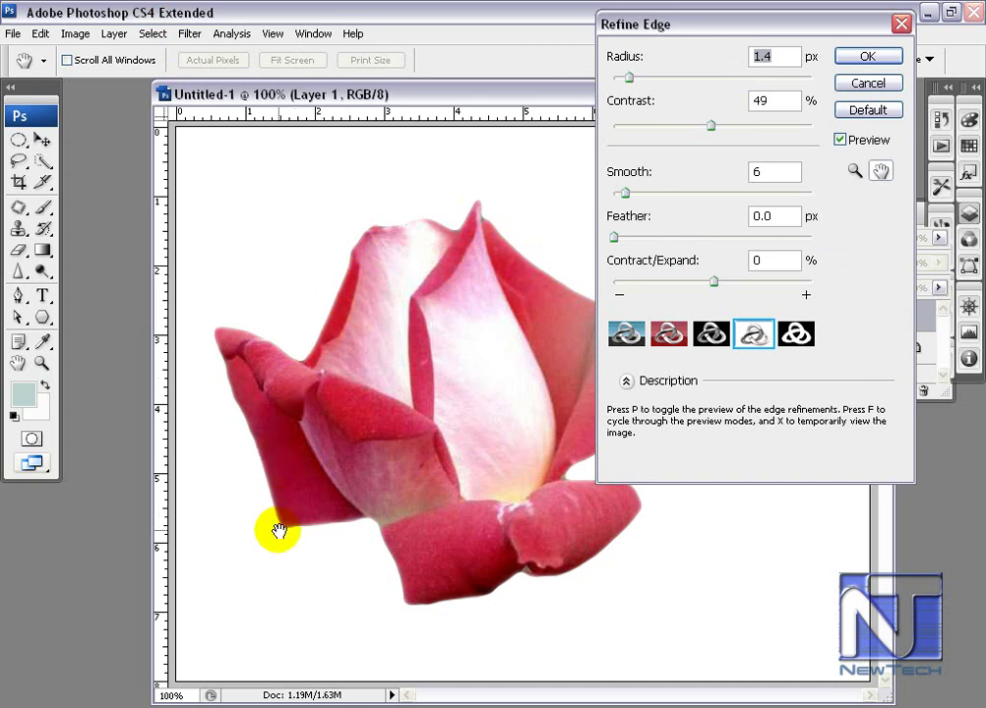
{"action": "mouse_move", "coordinate": [626, 57]}
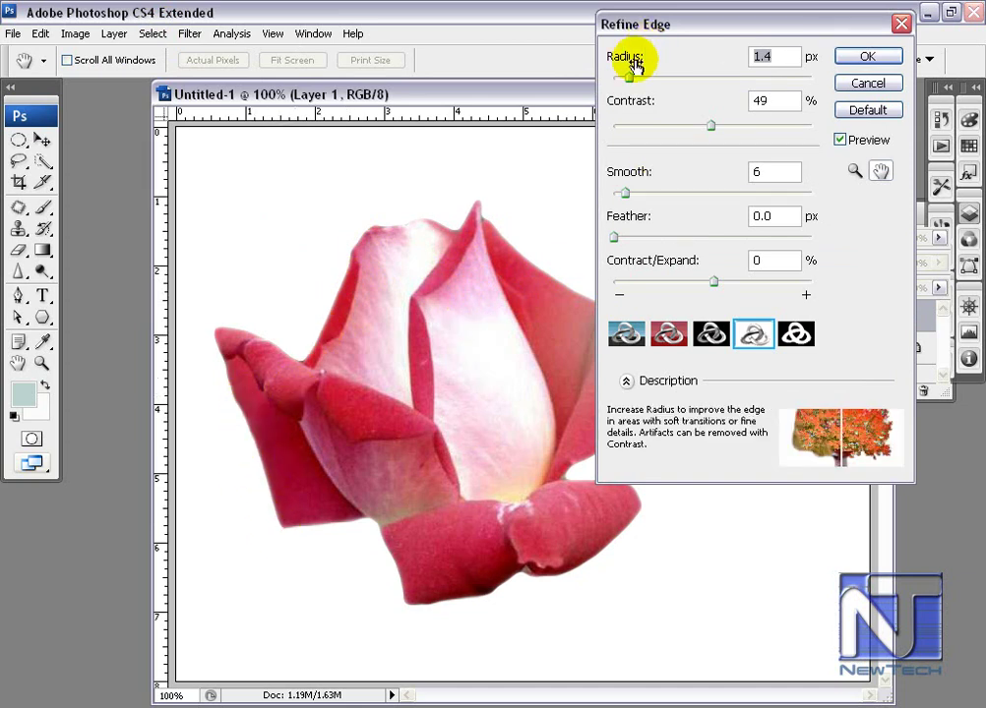
{"action": "left_click_drag", "start_coordinate": [671, 25], "coordinate": [685, 24]}
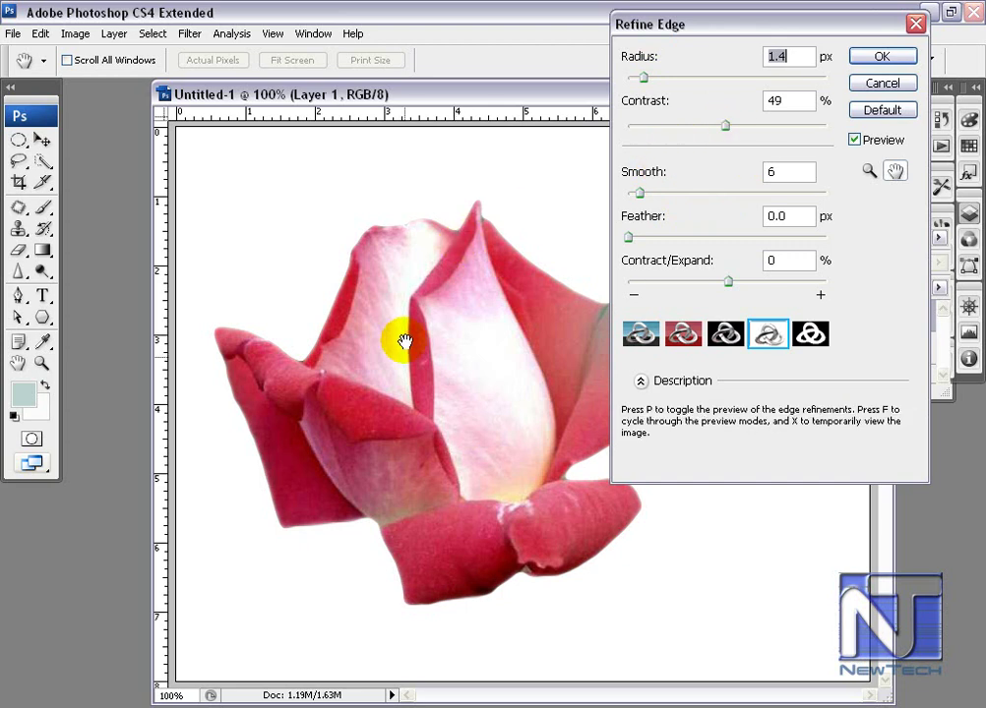
{"action": "left_click_drag", "start_coordinate": [752, 39], "coordinate": [800, 39]}
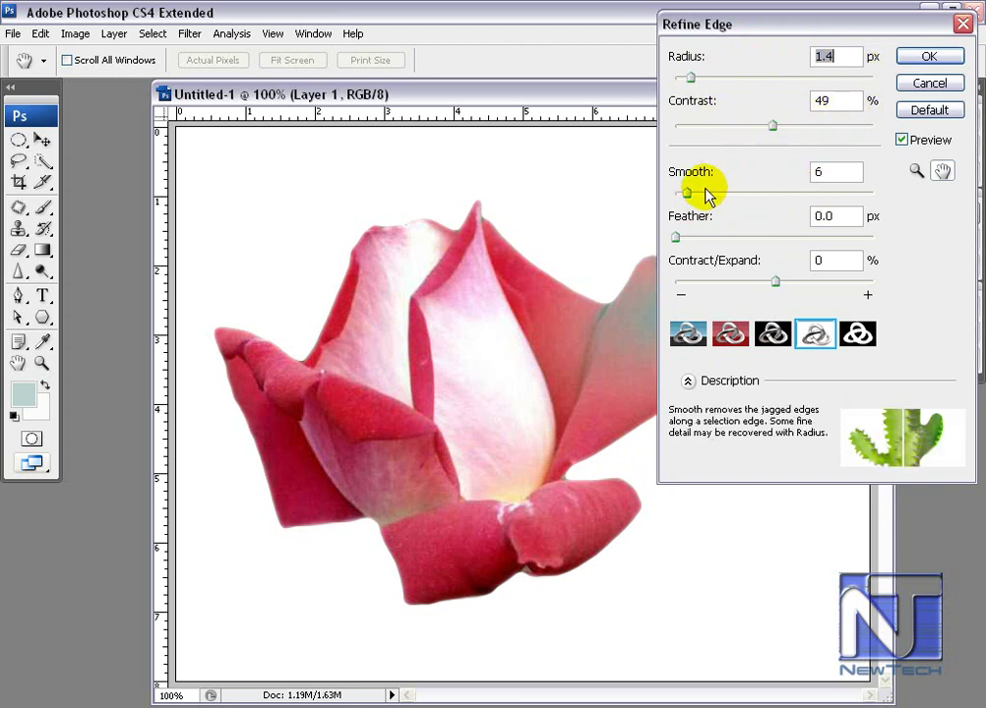
{"action": "left_click_drag", "start_coordinate": [686, 193], "coordinate": [682, 192]}
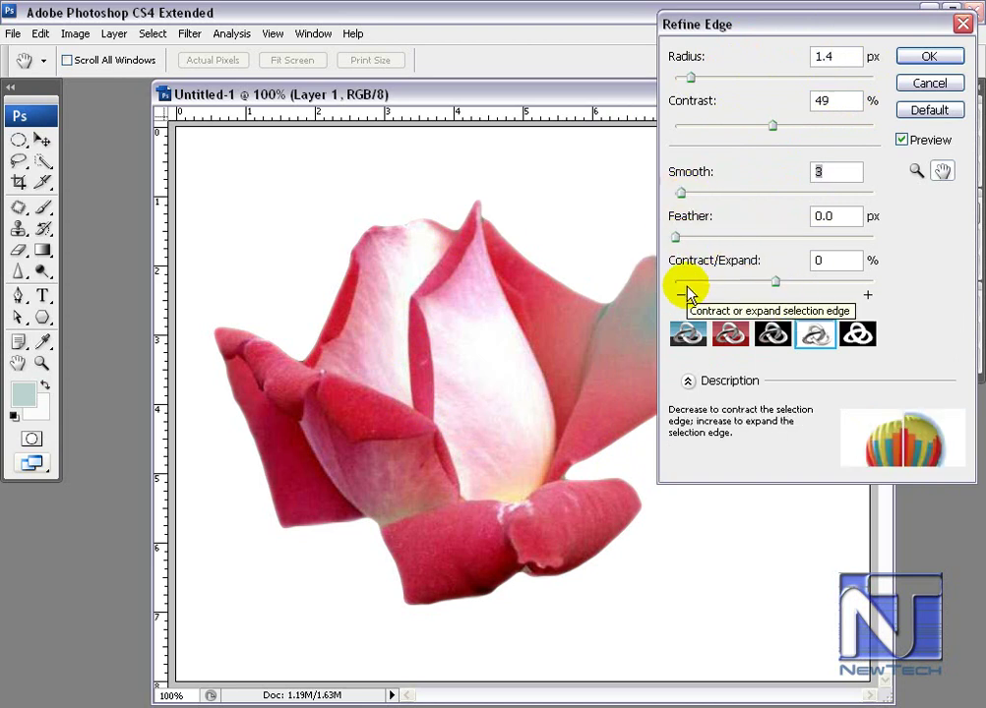
{"action": "left_click", "coordinate": [777, 285]}
{"action": "key", "text": "Down"}
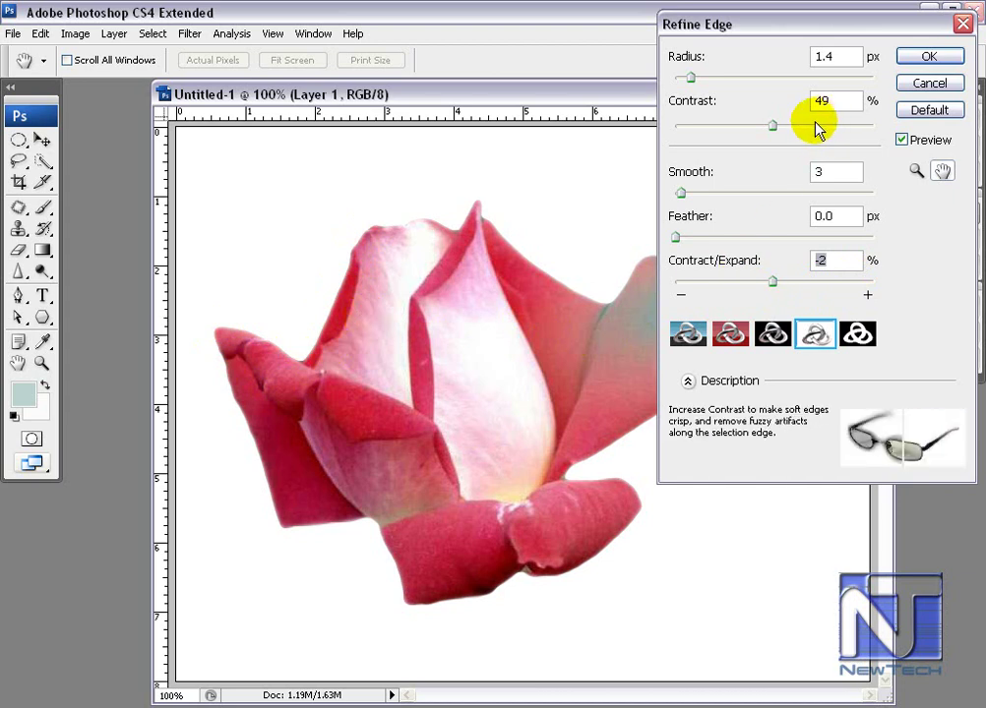
{"action": "left_click", "coordinate": [943, 56]}
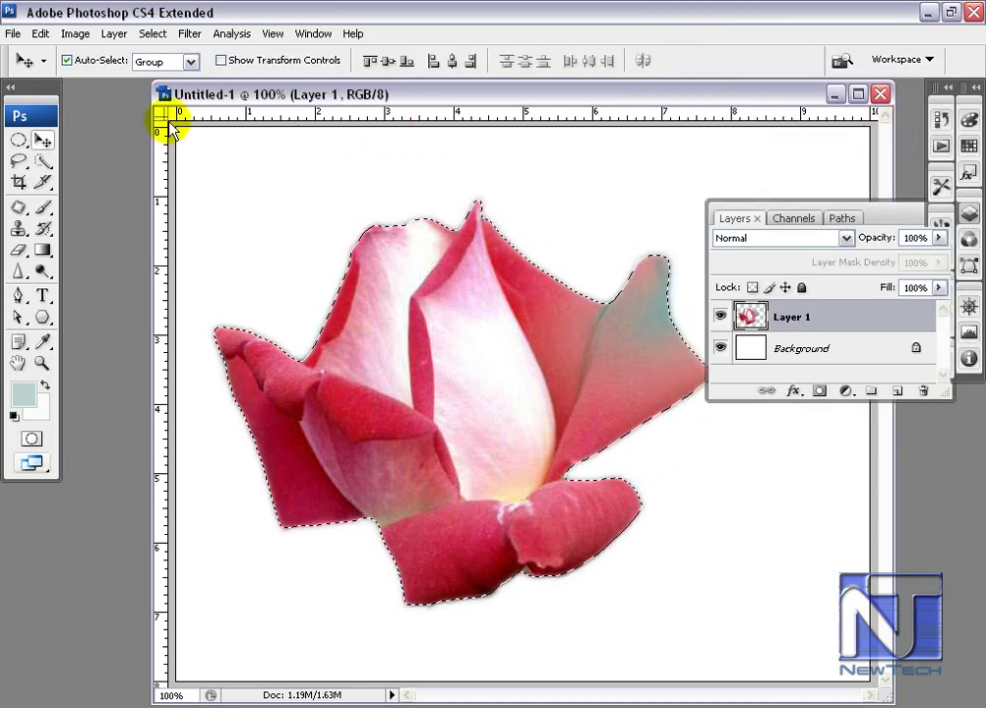
Step: Invert the rose selection, then deselect everything
{"action": "left_click", "coordinate": [151, 34]}
{"action": "left_click", "coordinate": [182, 102]}
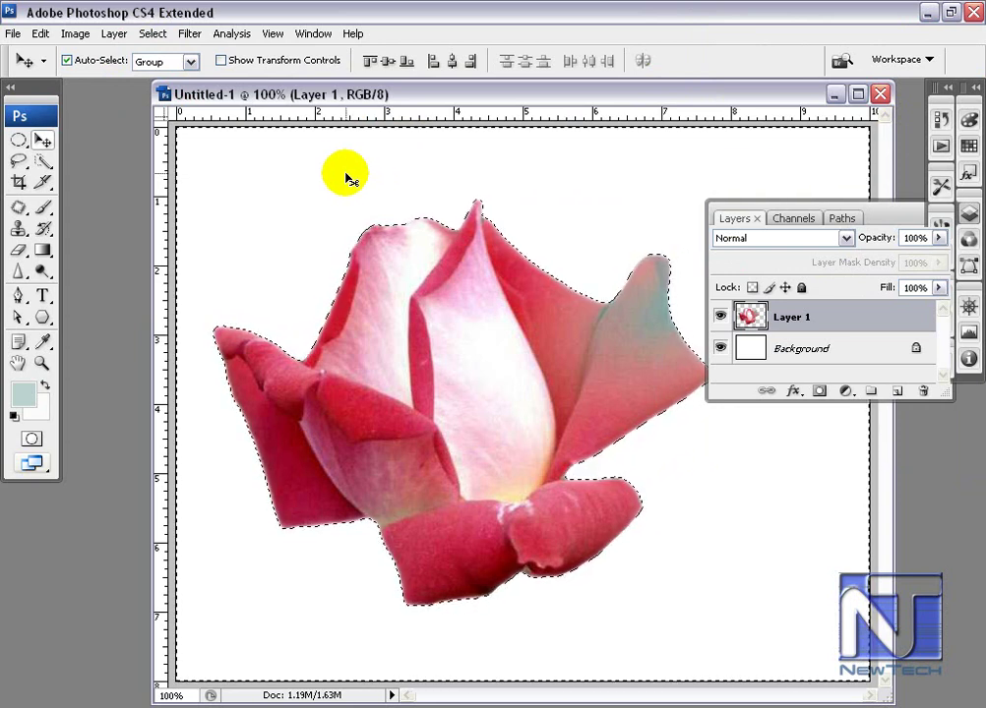
{"action": "key", "text": "ctrl+d"}
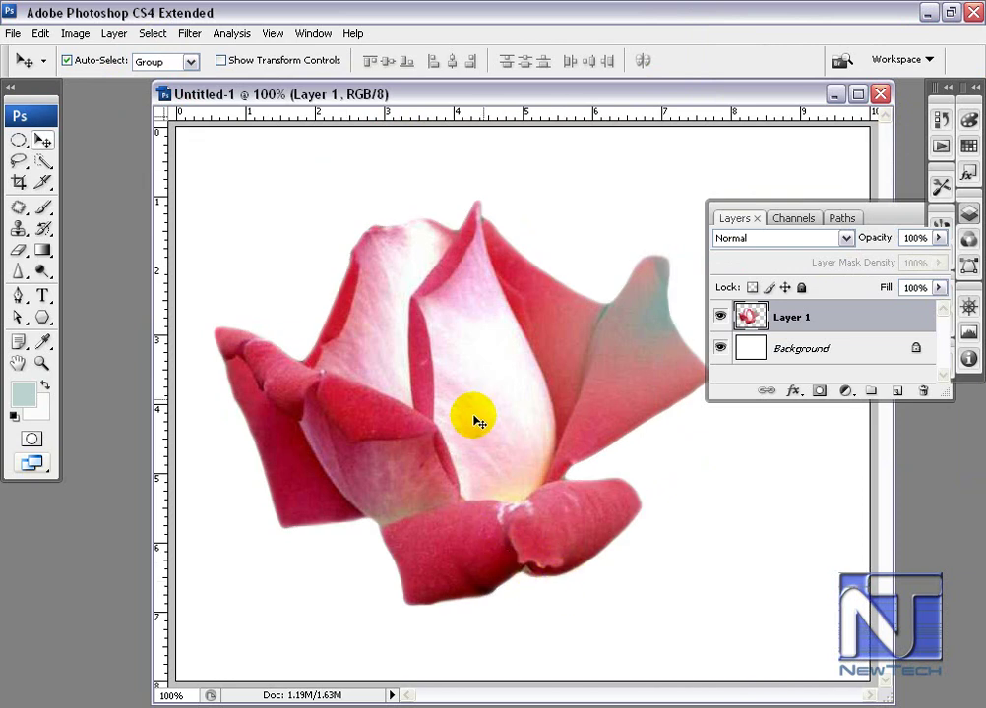
Step: Zoom in to inspect the rose's centre and its lower-left petal edge
{"action": "left_click_drag", "start_coordinate": [420, 452], "coordinate": [506, 523]}
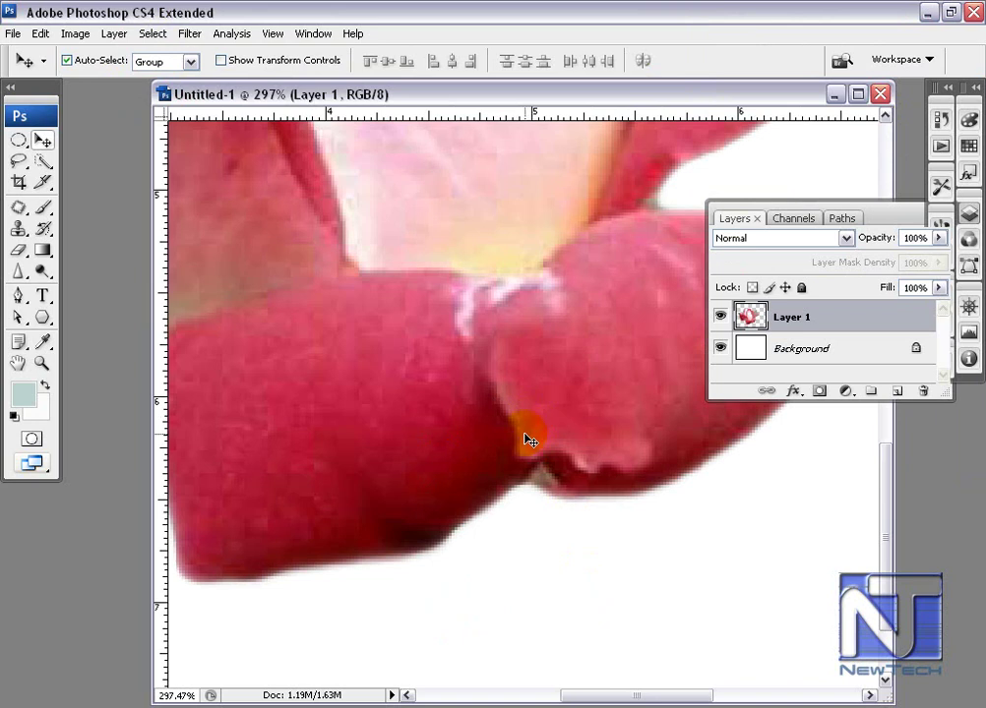
{"action": "key", "text": "ctrl+0"}
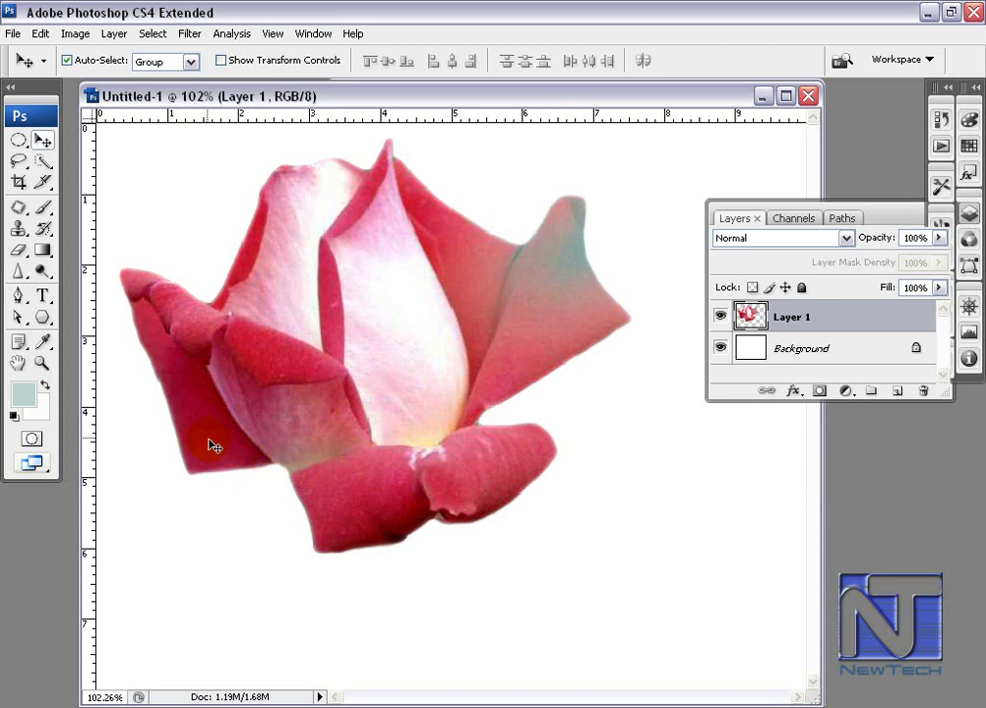
{"action": "left_click_drag", "start_coordinate": [202, 436], "coordinate": [313, 532]}
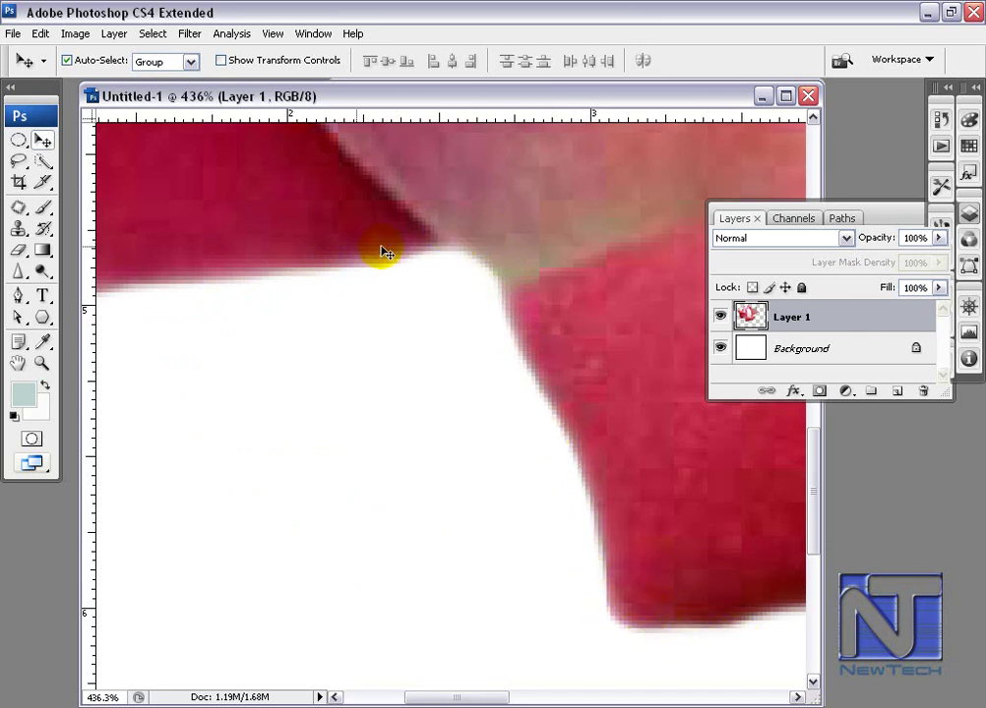
{"action": "left_click", "coordinate": [114, 33]}
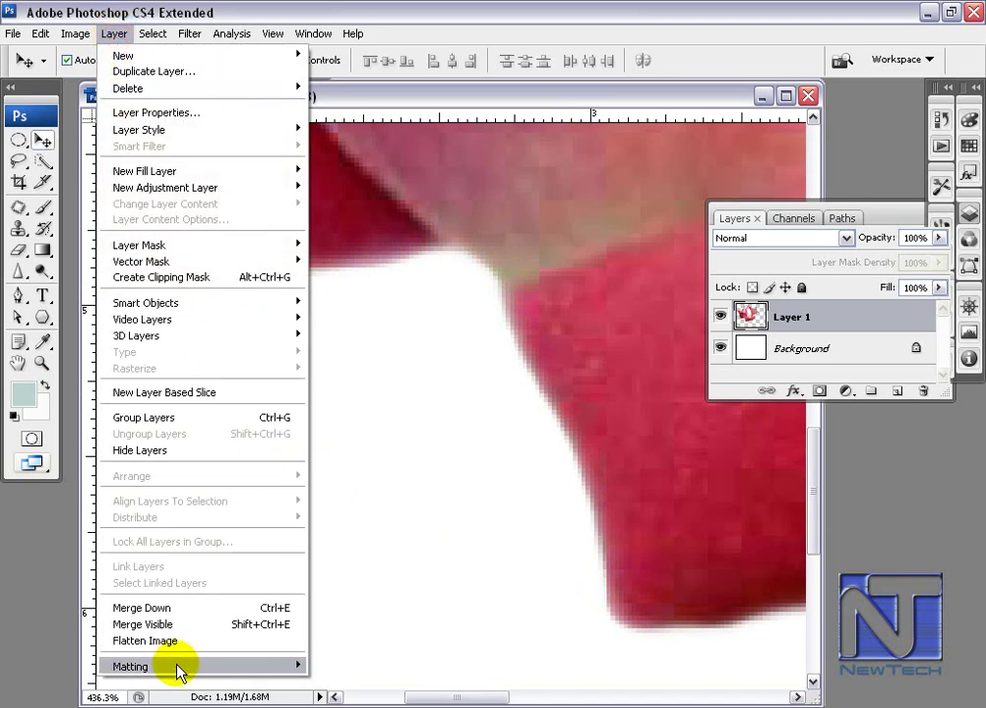
{"action": "mouse_move", "coordinate": [197, 666]}
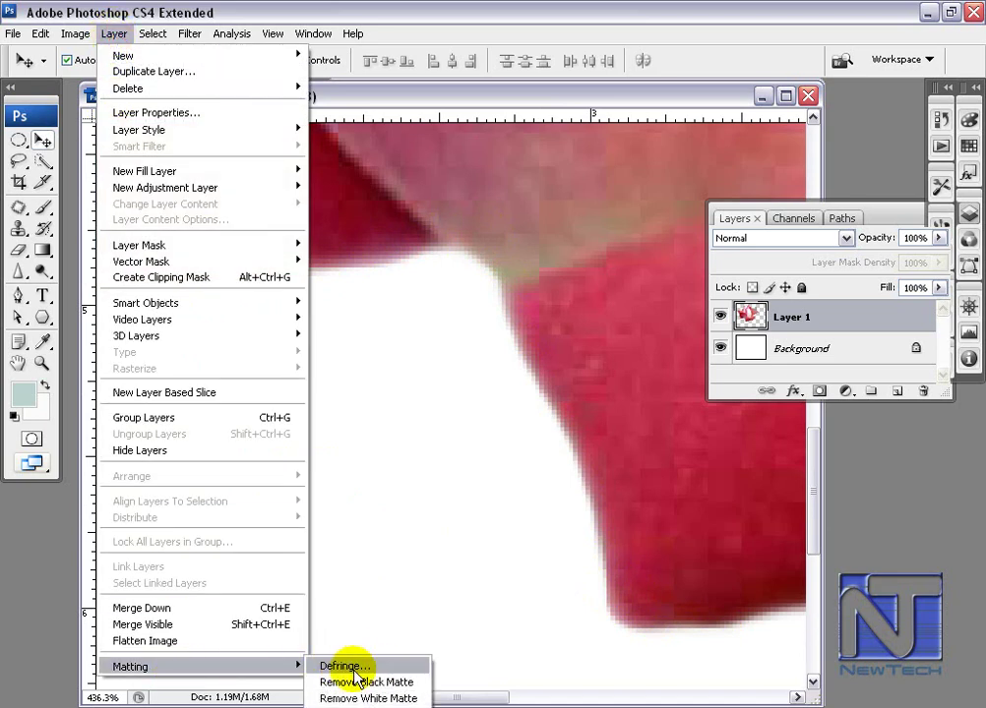
Step: Defringe the rose on Layer 1 with a width of 2 pixels
{"action": "left_click", "coordinate": [354, 673]}
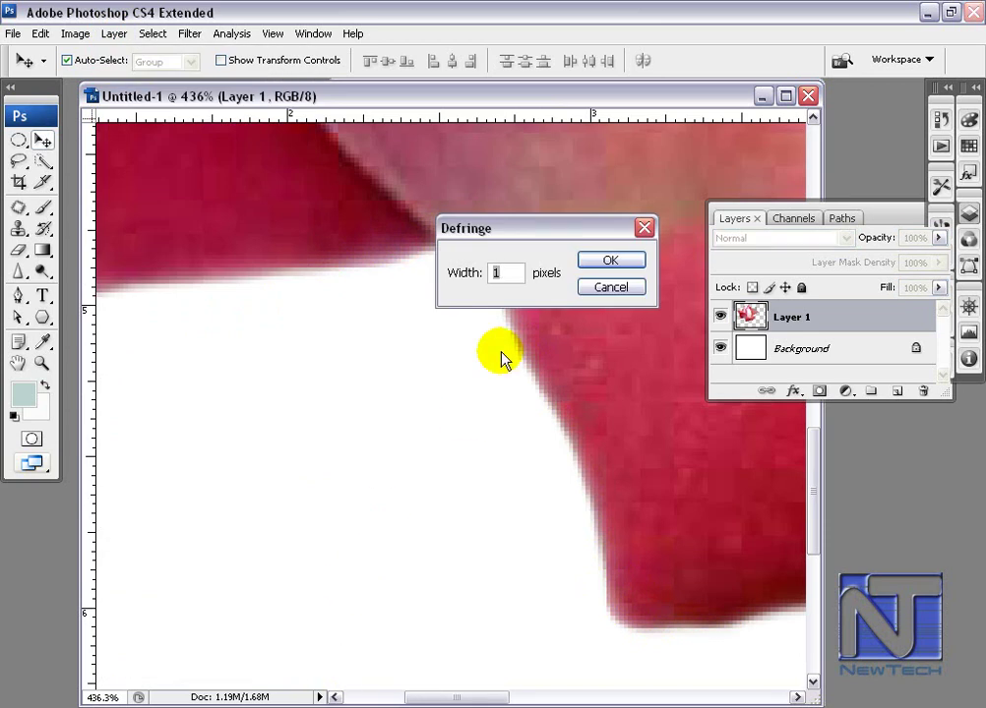
{"action": "type", "text": "2"}
{"action": "left_click", "coordinate": [610, 260]}
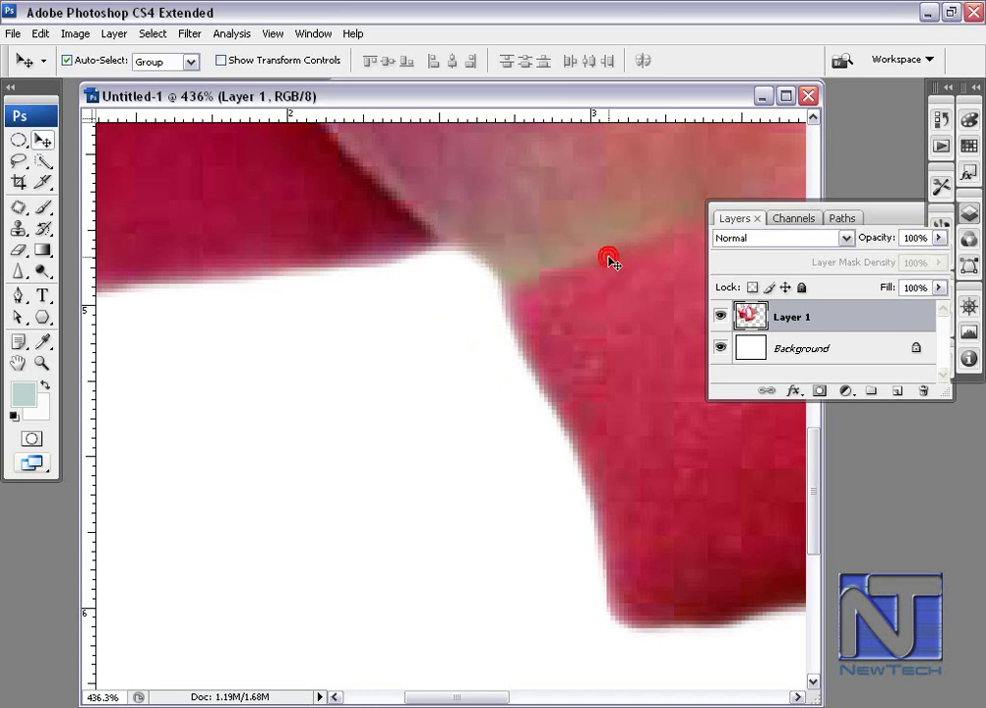
{"action": "left_click", "coordinate": [120, 34]}
{"action": "left_click", "coordinate": [164, 673]}
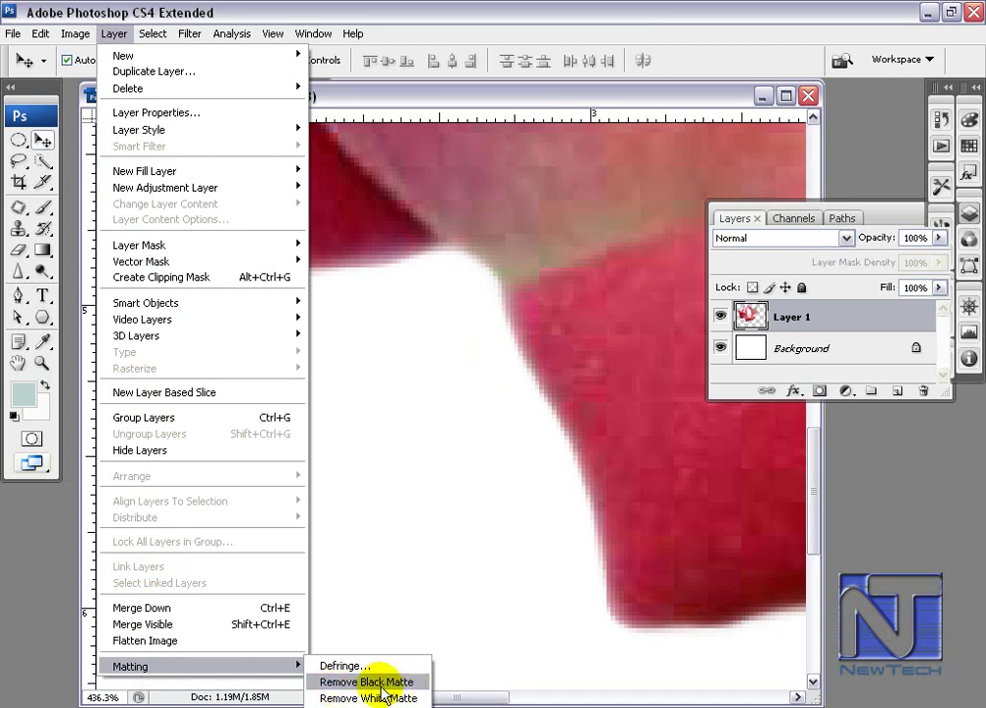
Step: Remove the black matte from the rose layer and fit the whole rose in view
{"action": "left_click", "coordinate": [382, 682]}
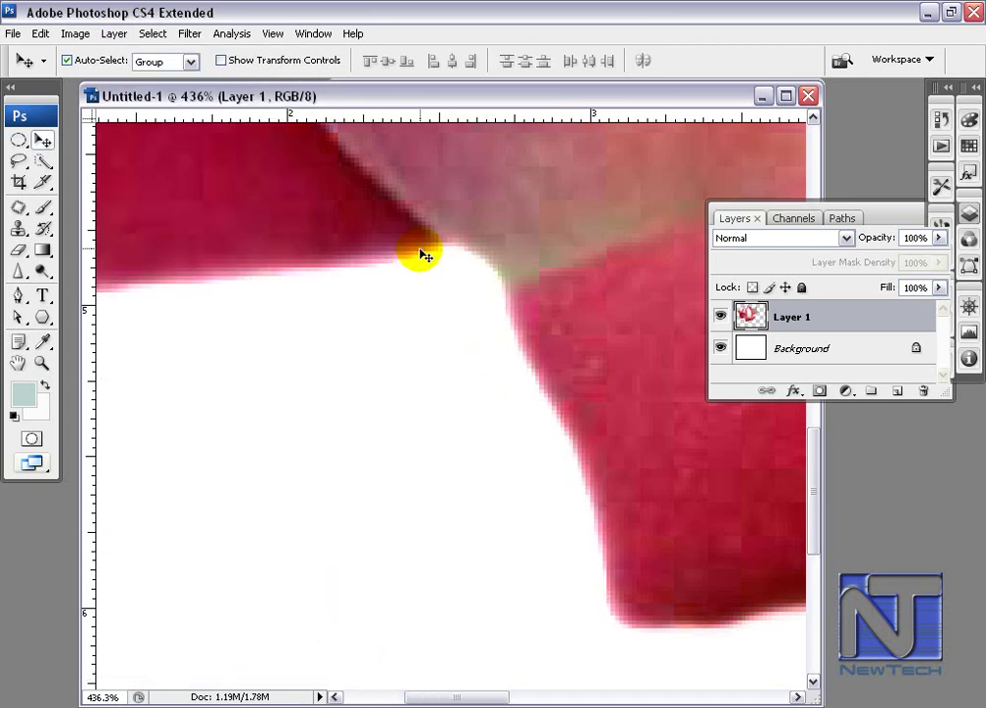
{"action": "left_click", "coordinate": [651, 603]}
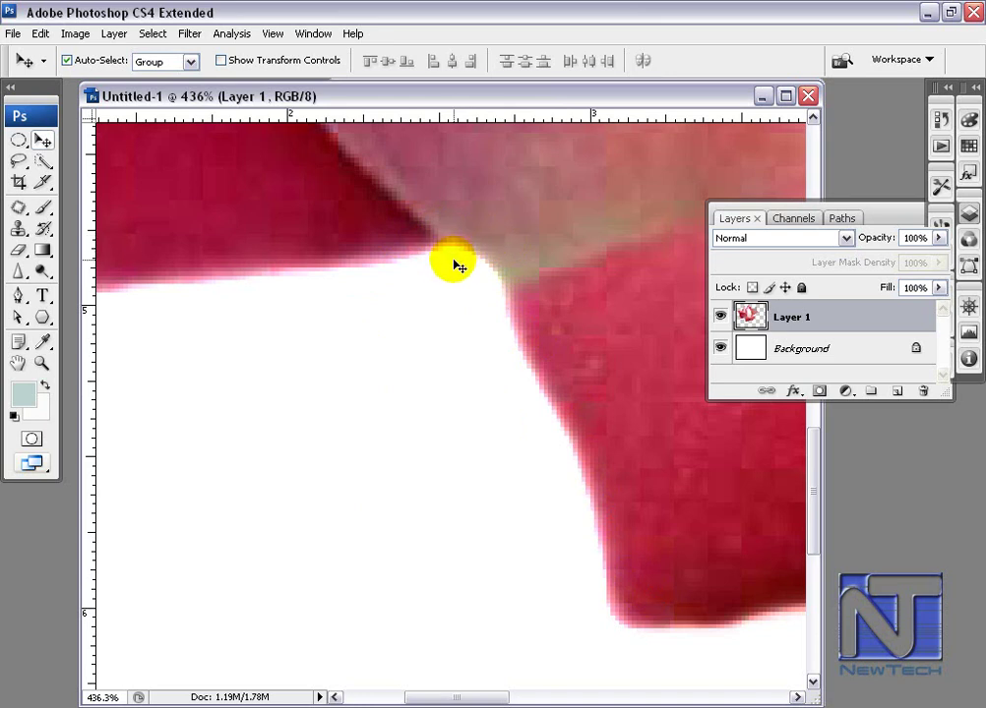
{"action": "key", "text": "ctrl+0"}
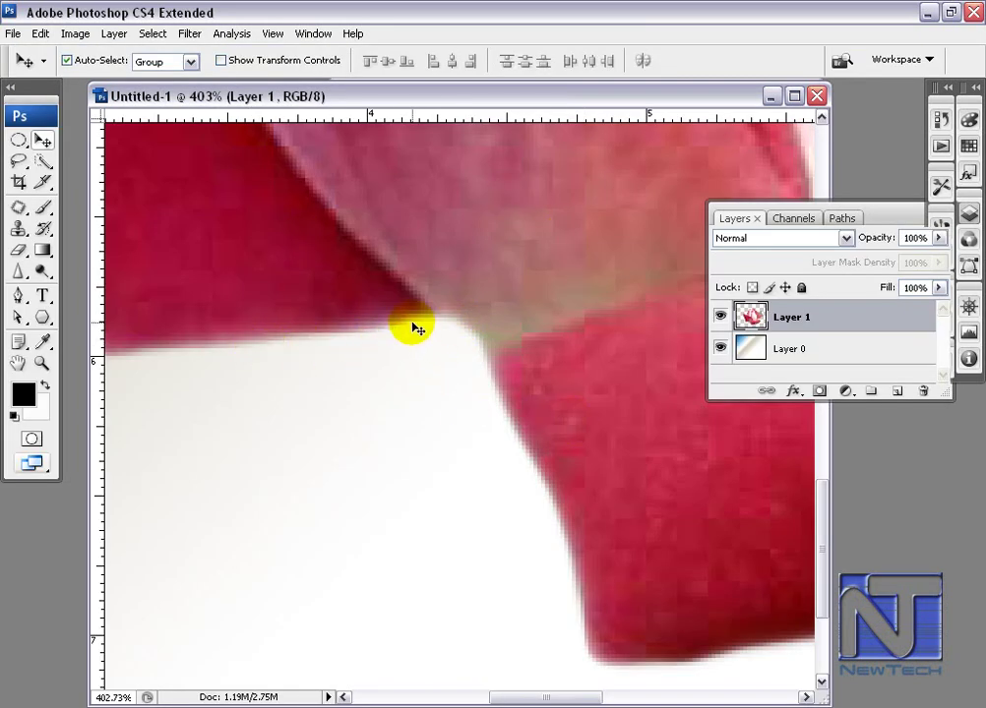
Step: Apply Remove White Matte to the rose on Layer 1
{"action": "left_click", "coordinate": [115, 35]}
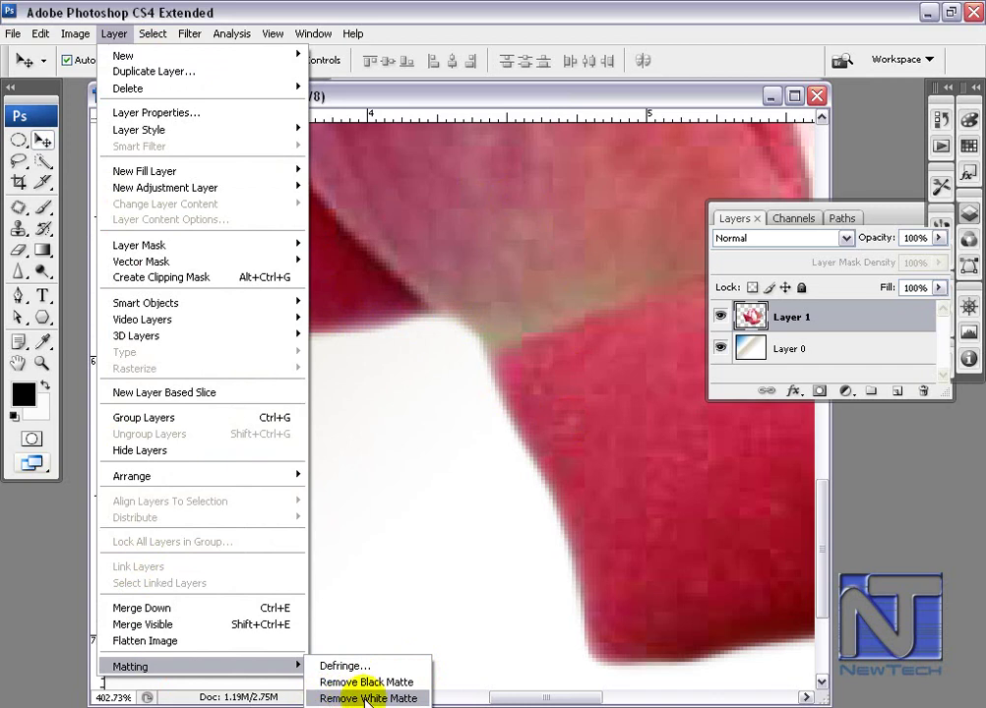
{"action": "left_click", "coordinate": [394, 698]}
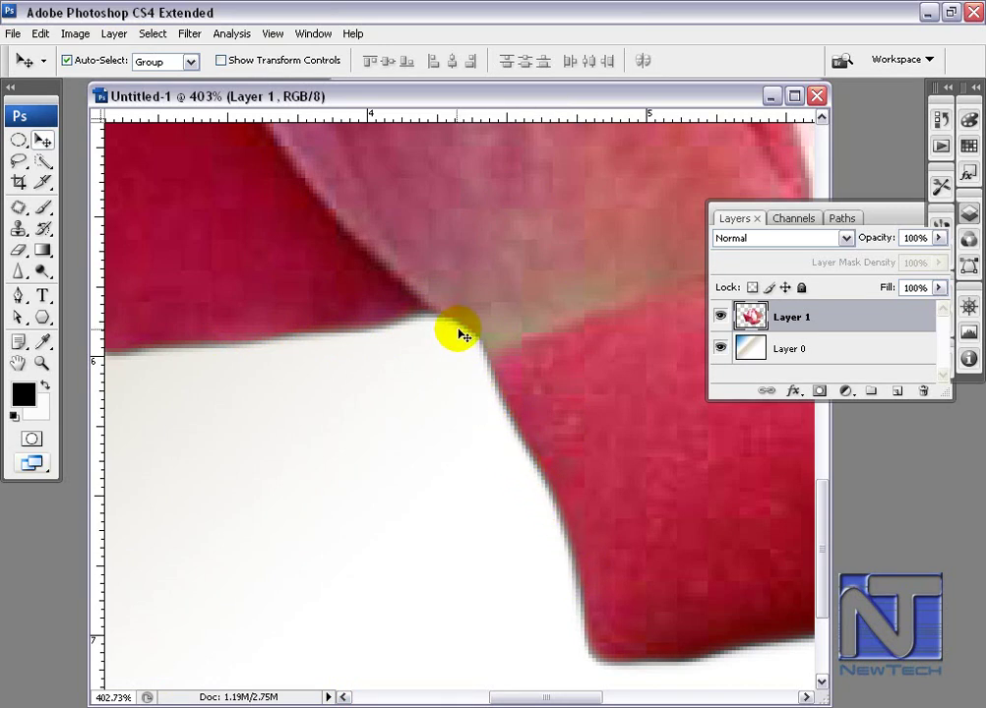
Step: Split Layer 1's This Layer black Blend If slider to 0/35 in Blending Options
{"action": "left_click", "coordinate": [793, 393]}
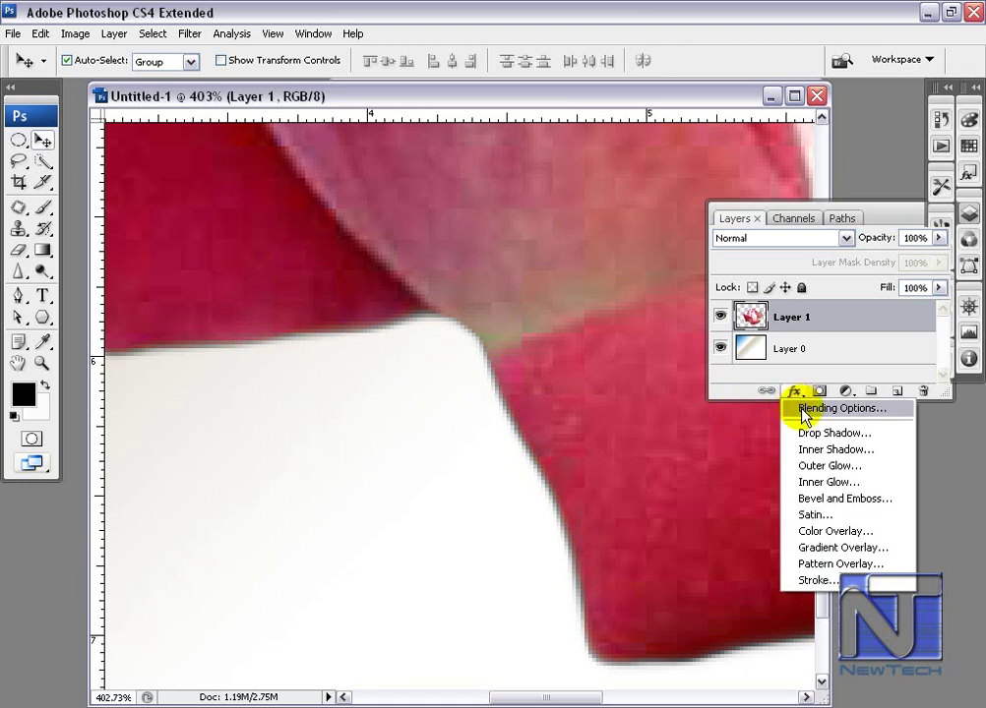
{"action": "left_click", "coordinate": [801, 409]}
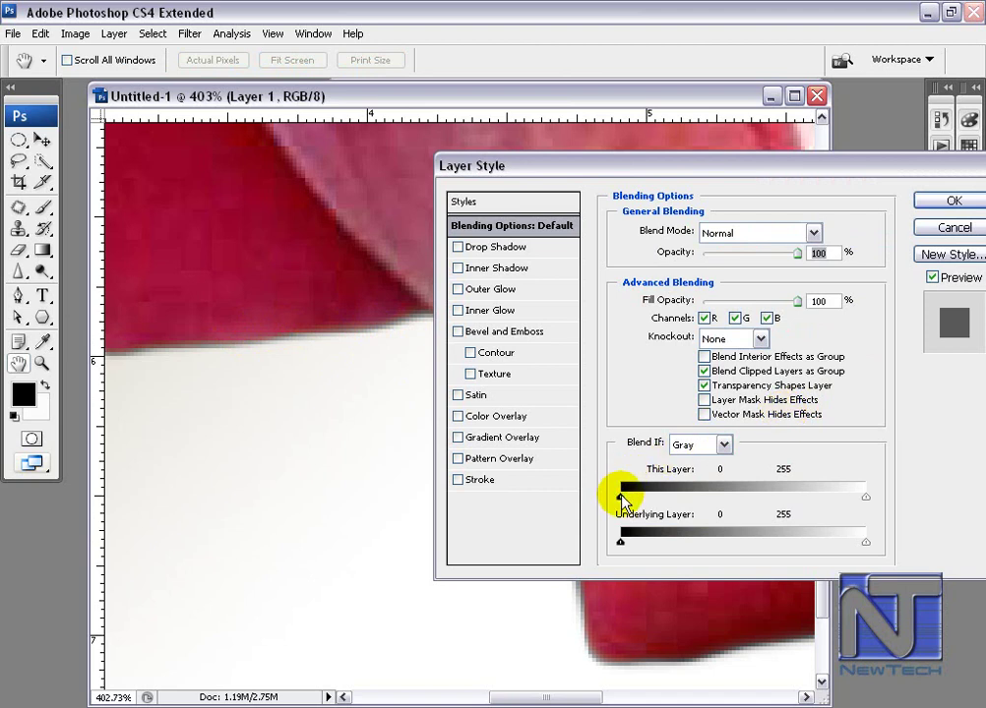
{"action": "left_click_drag", "start_coordinate": [621, 497], "coordinate": [655, 499]}
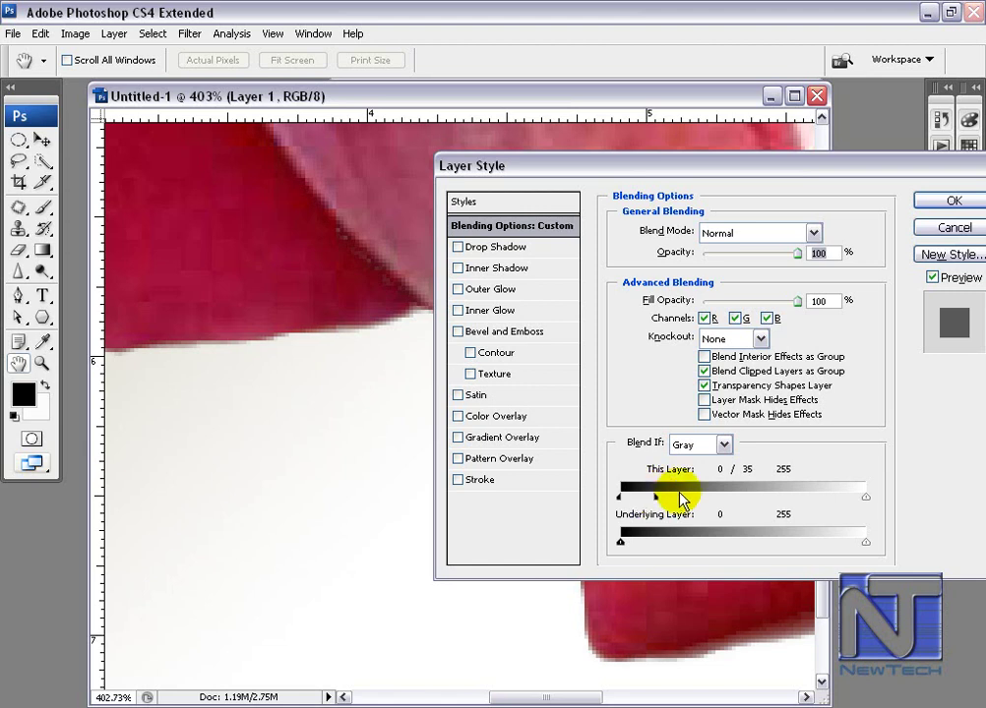
{"action": "mouse_move", "coordinate": [693, 175]}
{"action": "left_mouse_down"}
{"action": "mouse_move", "coordinate": [671, 106]}
{"action": "mouse_move", "coordinate": [666, 39]}
{"action": "left_mouse_up"}
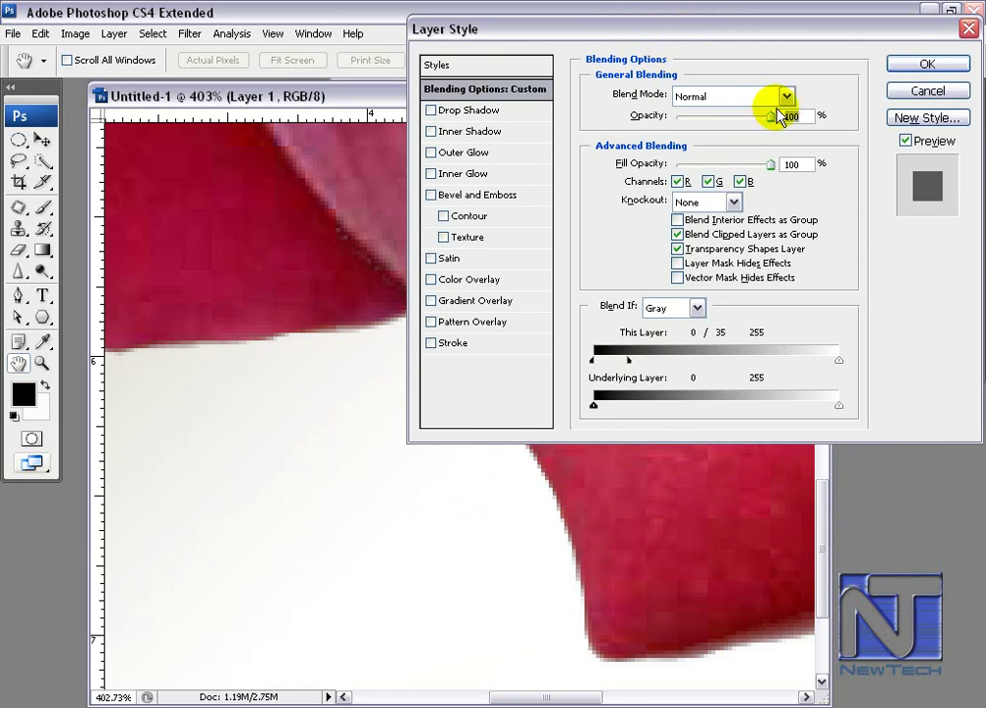
{"action": "left_click", "coordinate": [927, 65]}
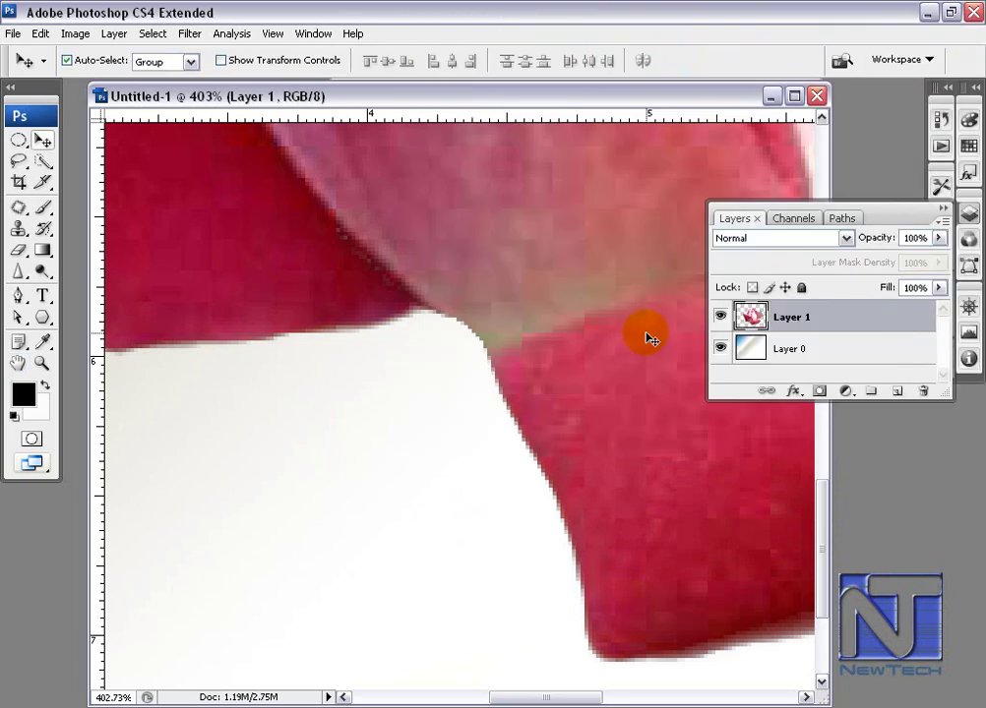
{"action": "key", "text": "ctrl+0"}
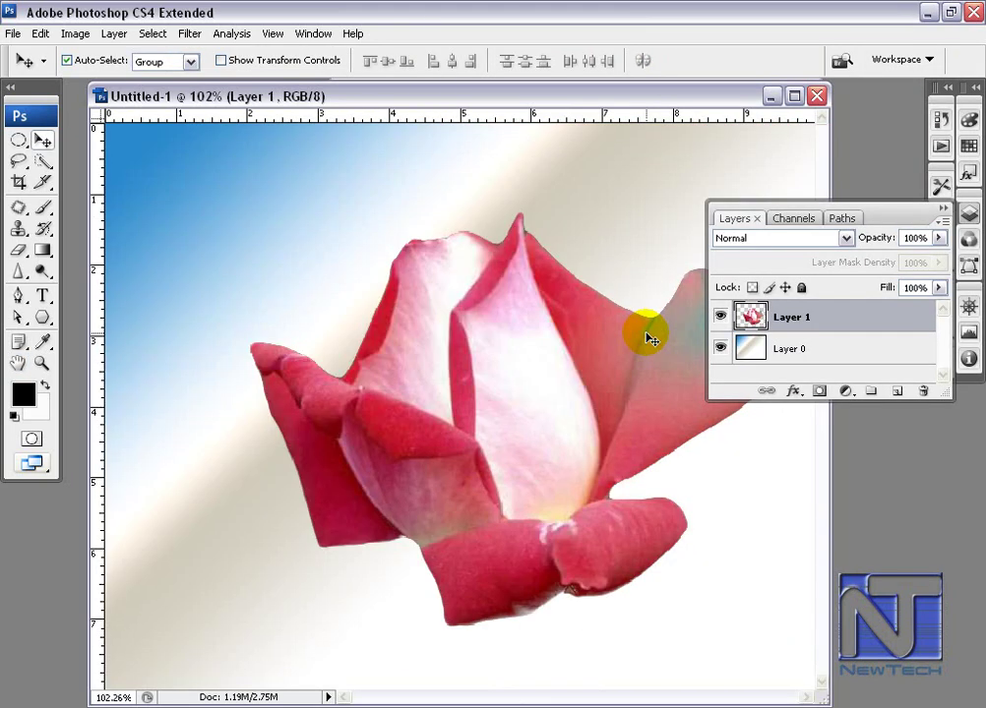